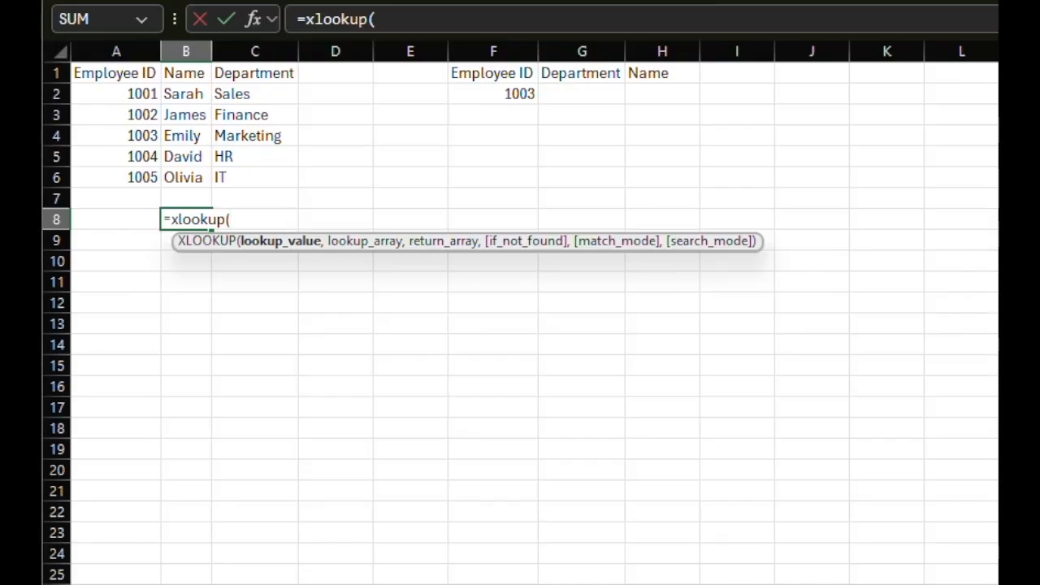
text(,)
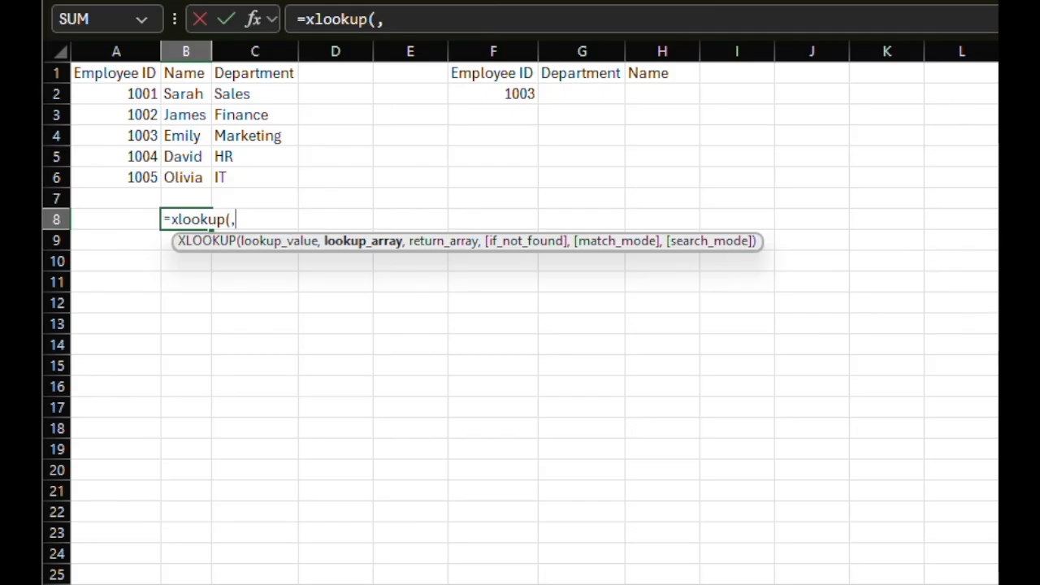
text(,)
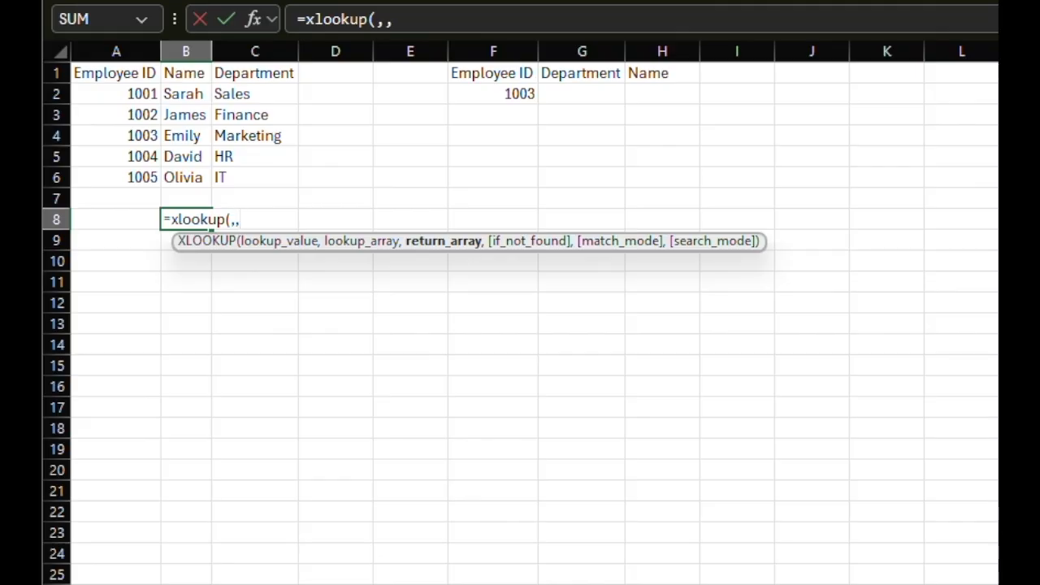
text(,)
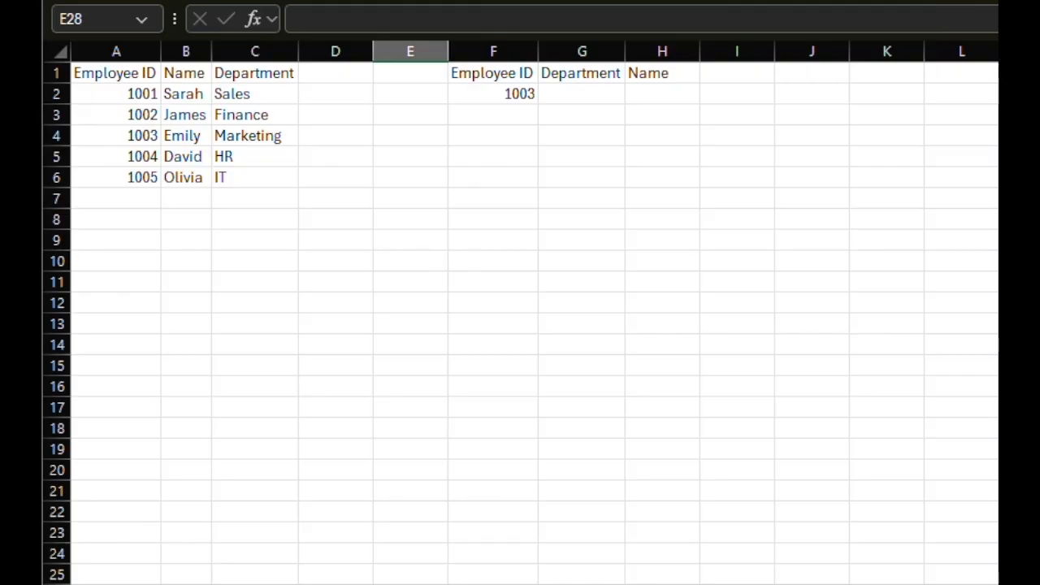
Enter =XLOOKUP(F2,A2:A6,C2:C6) in G2 to return the department for the employee ID in F2.
double_click(592, 98)
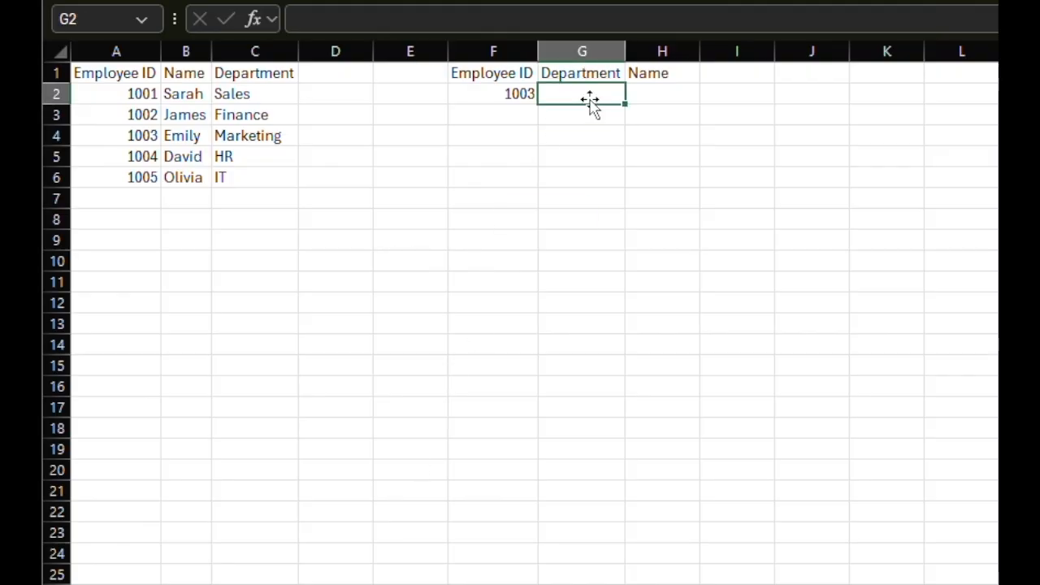
text(=xloo)
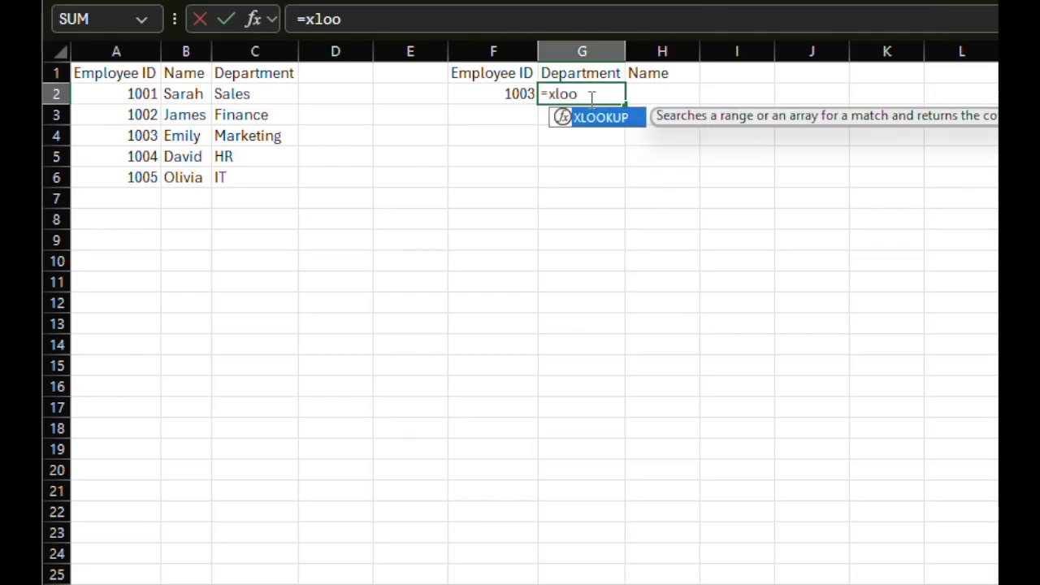
text(kup()
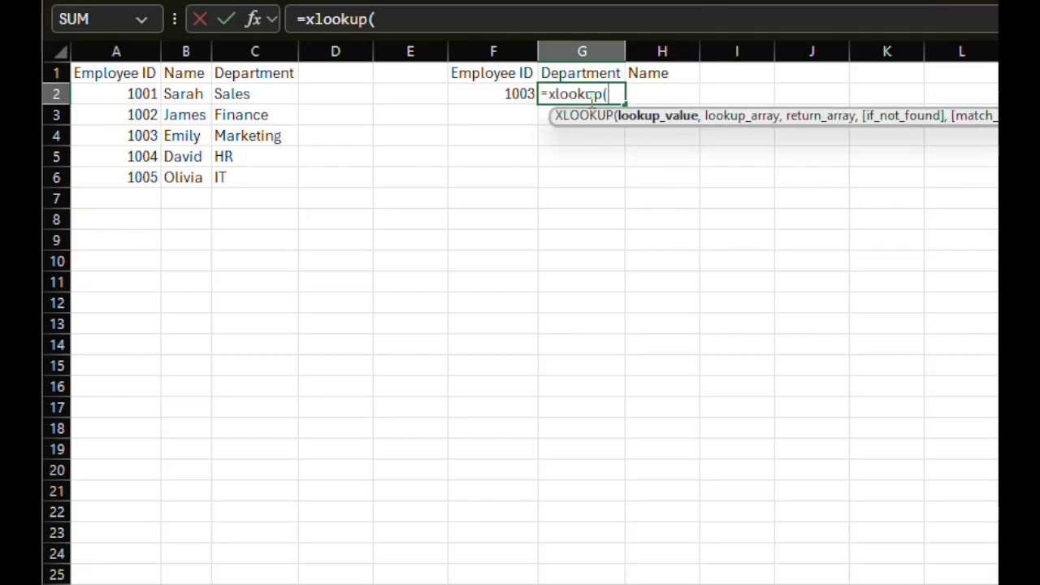
text(f2)
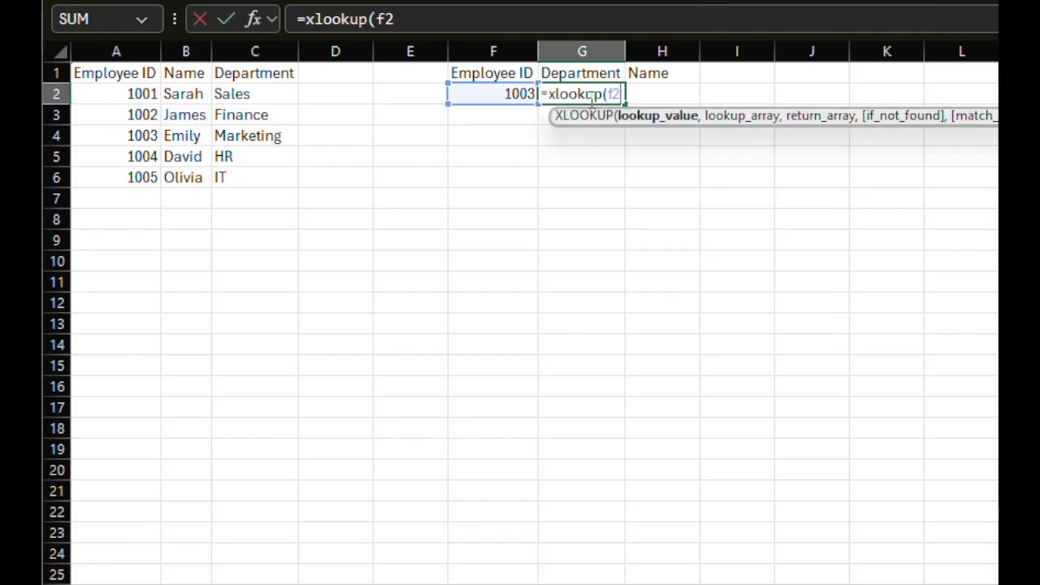
text(,)
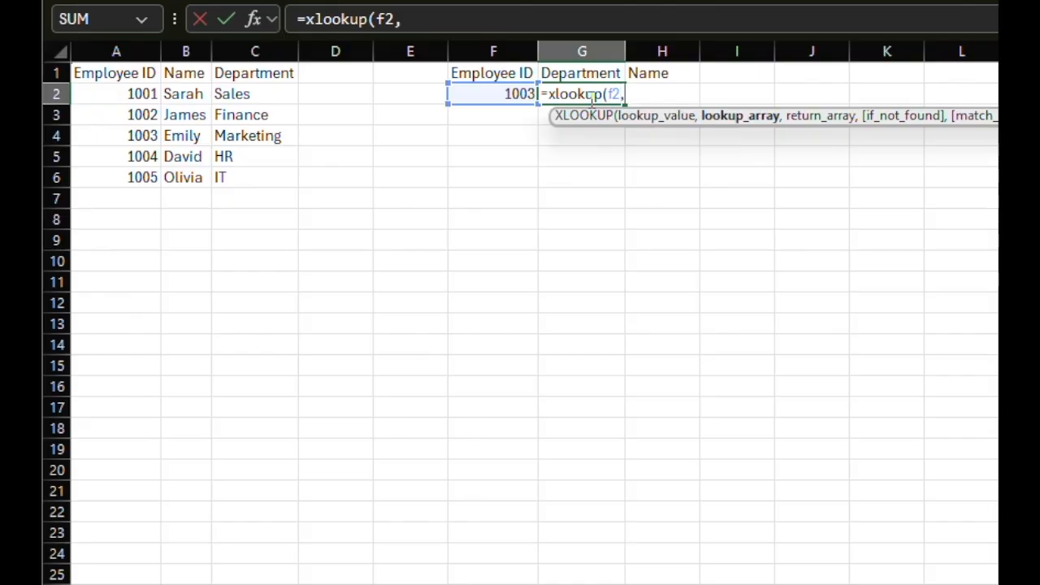
text(a2:a6)
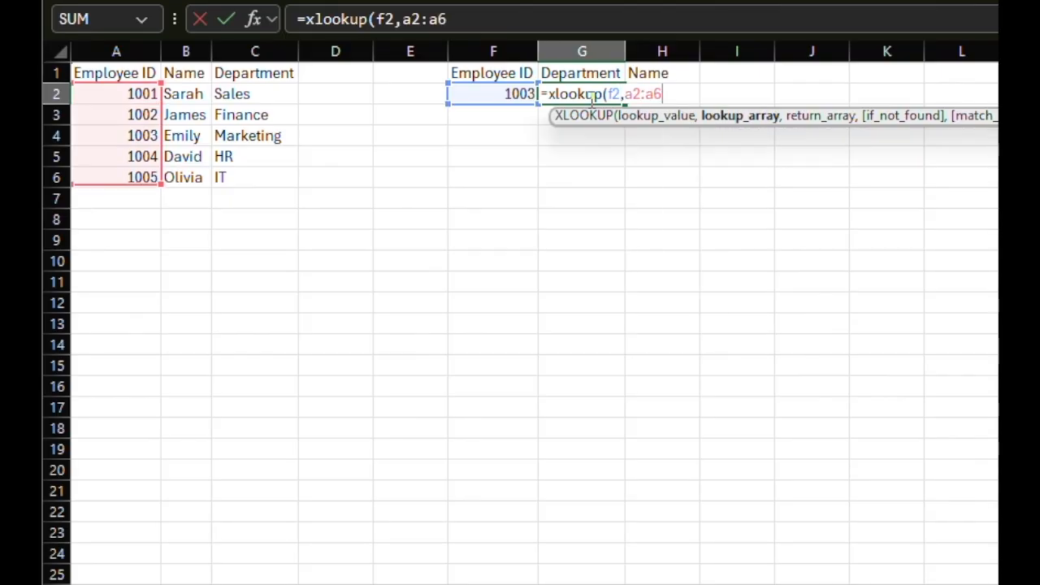
text(,)
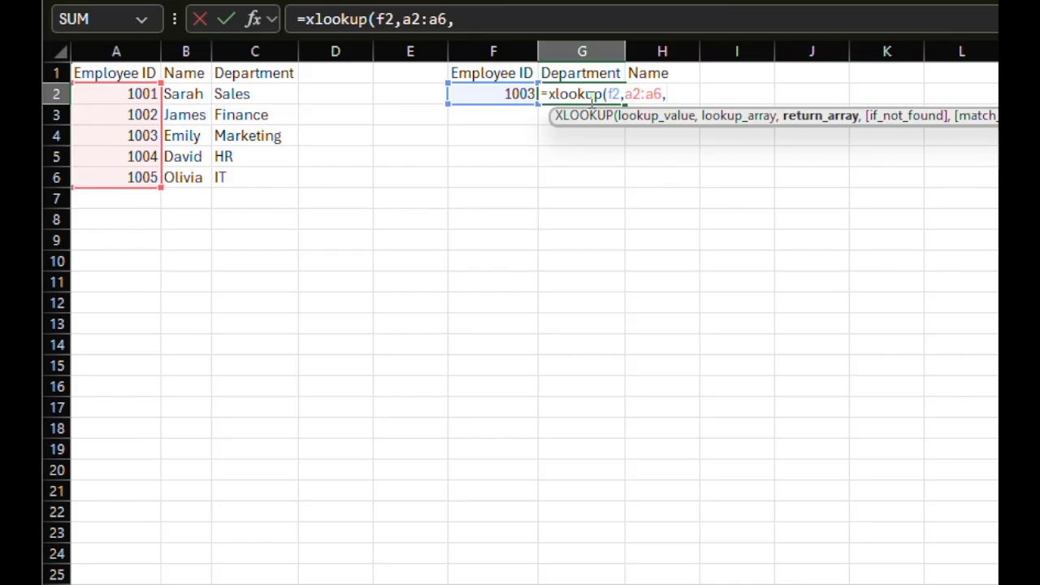
text(c2:c6)
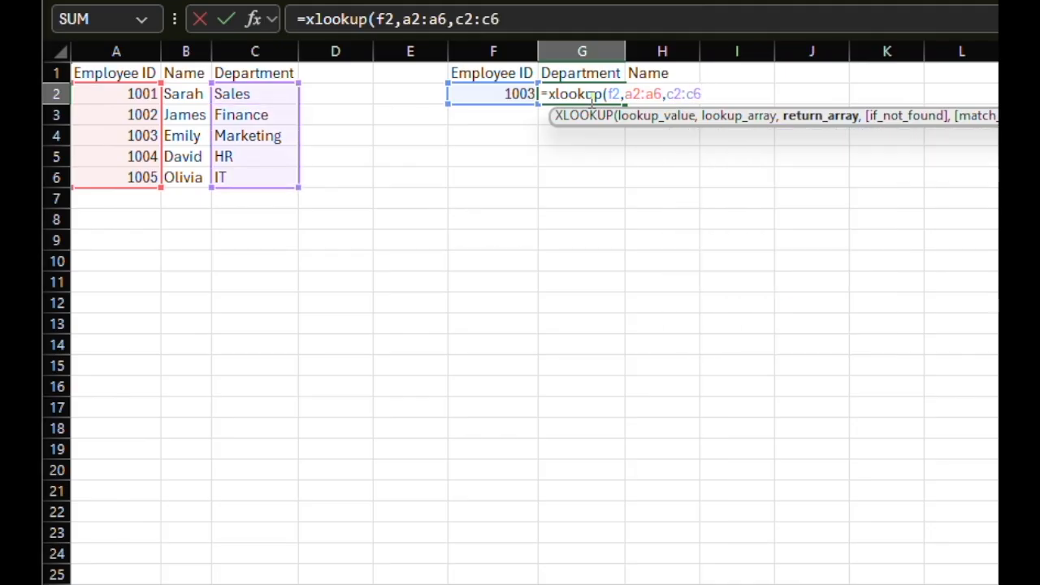
text())
key(Return)
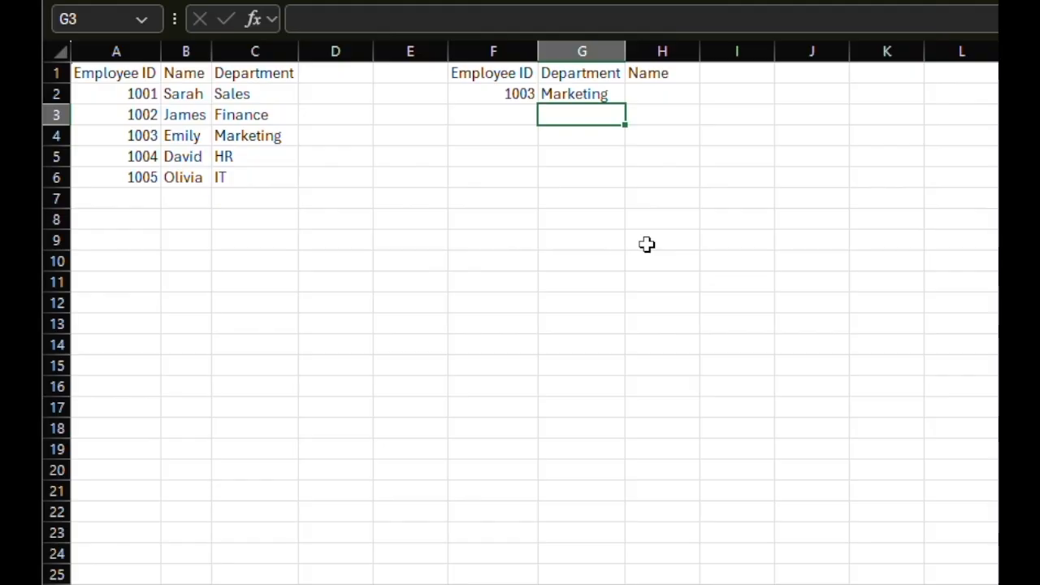
Try the equivalent department lookup in G3 with =VLOOKUP(F2,A2:C6,3).
text(=vl)
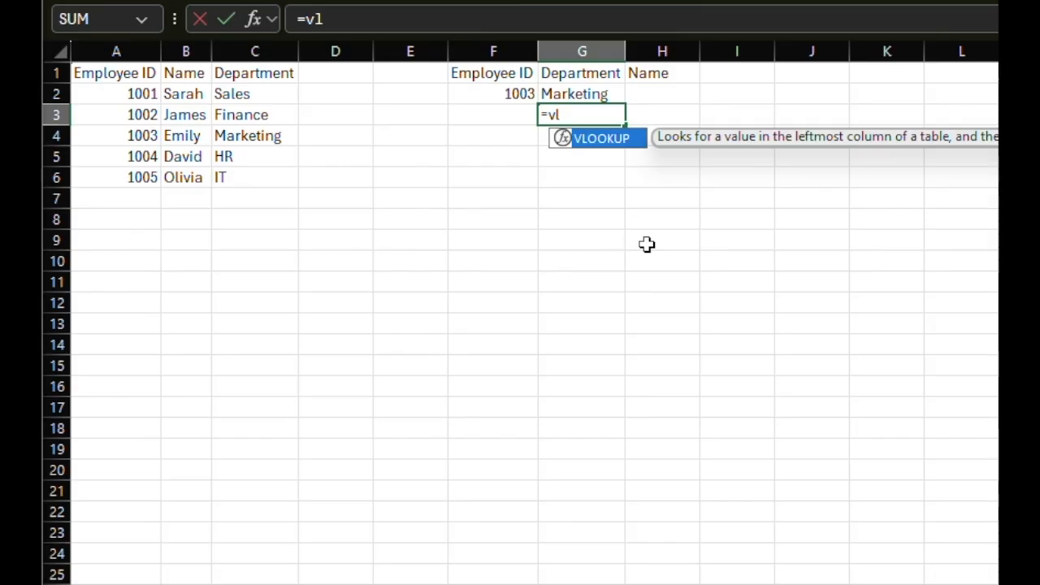
text(ookup()
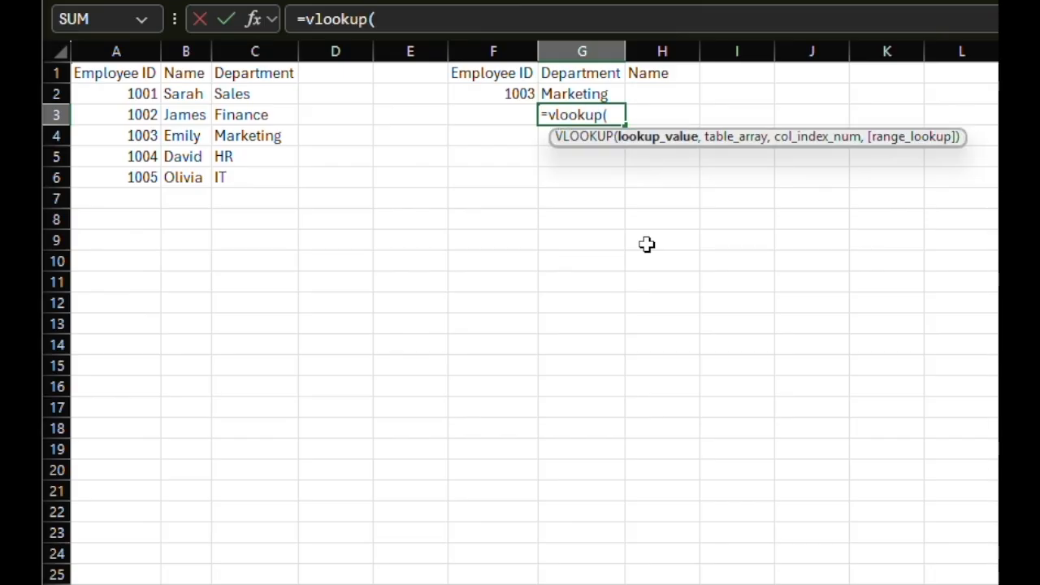
text(f2)
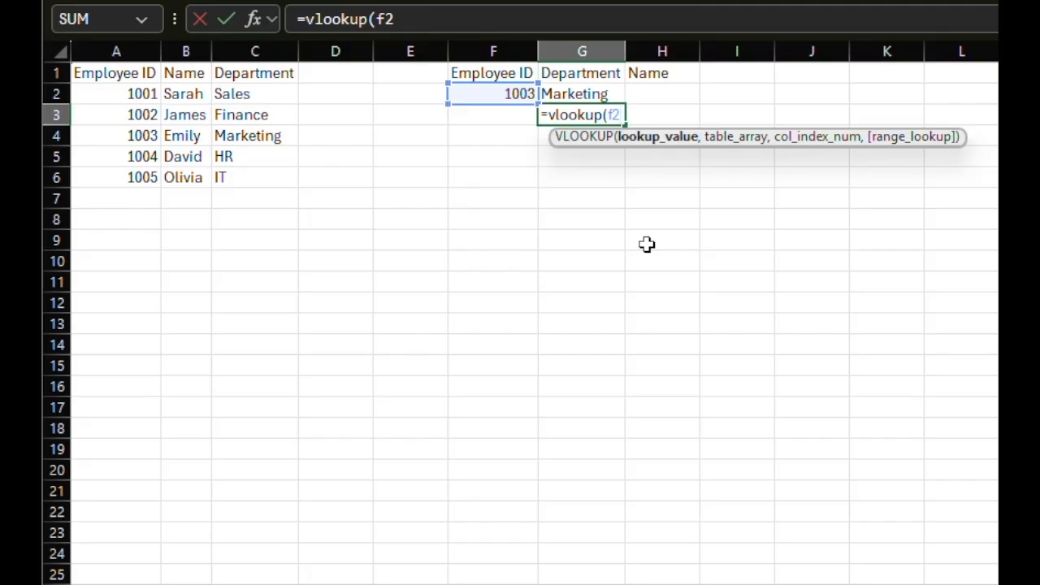
text(,)
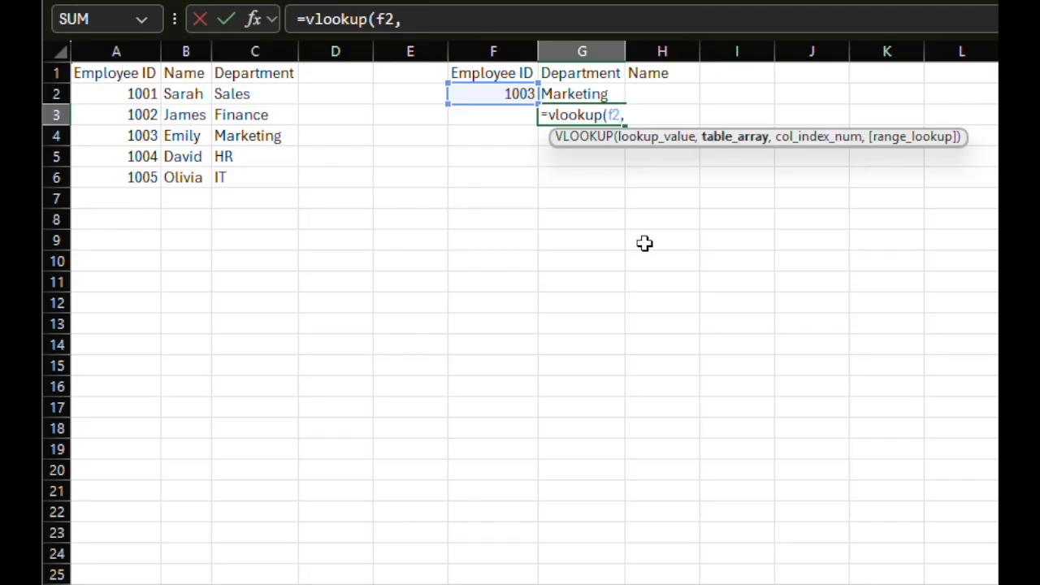
click(140, 94)
drag(141, 94, 259, 180)
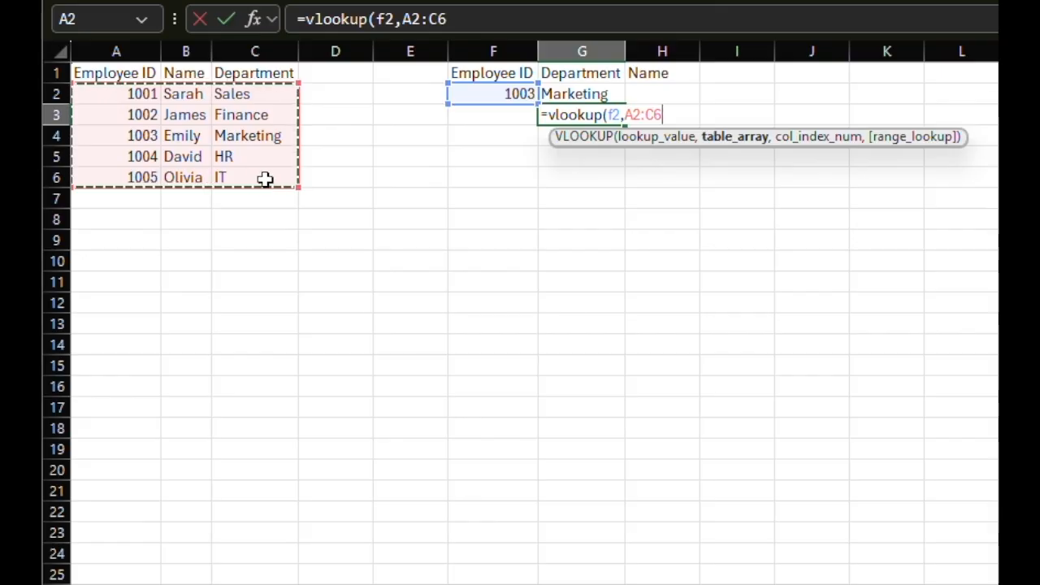
text(,3)
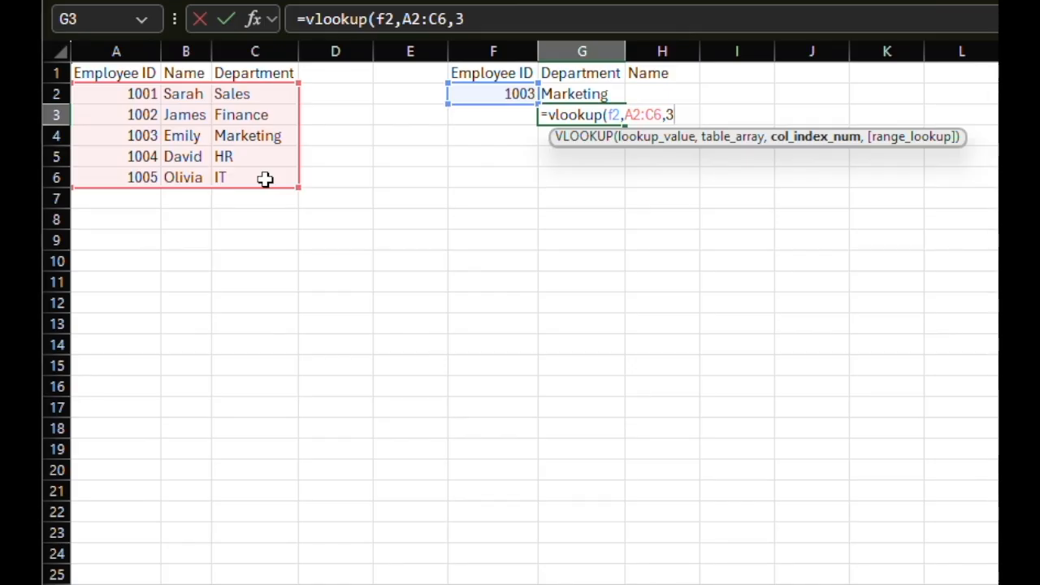
text())
key(Return)
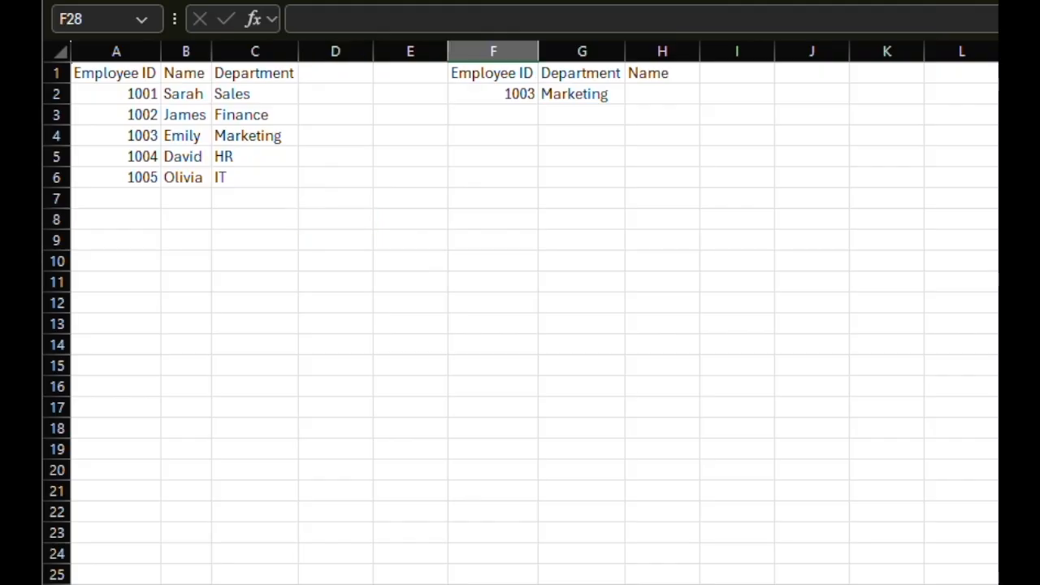
Try looking up the name from the department in H2 with =VLOOKUP(G2,B2:C6,-1,FALSE).
click(670, 99)
double_click(670, 99)
text(=vlooku)
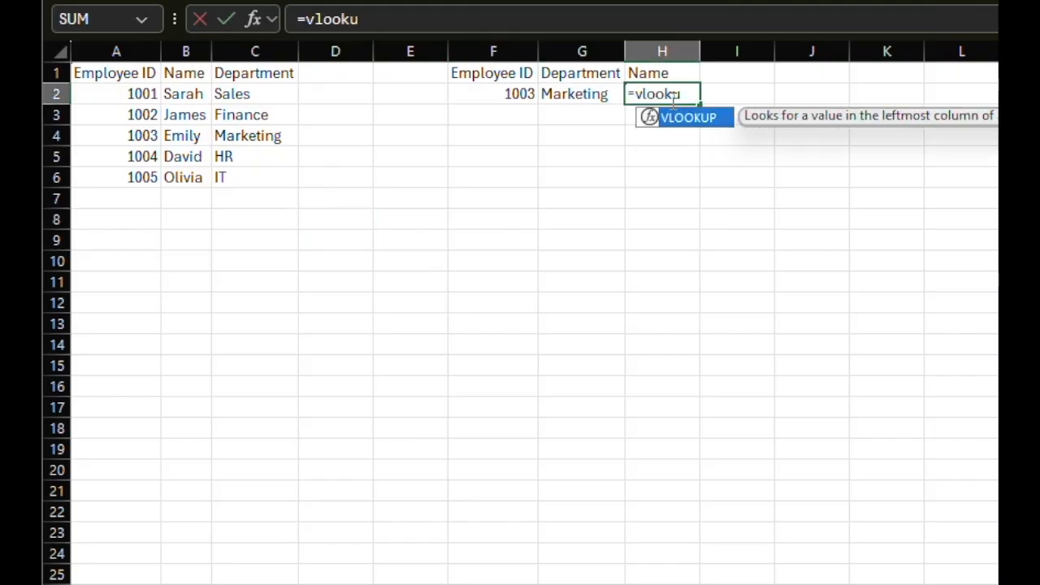
text(p(g2)
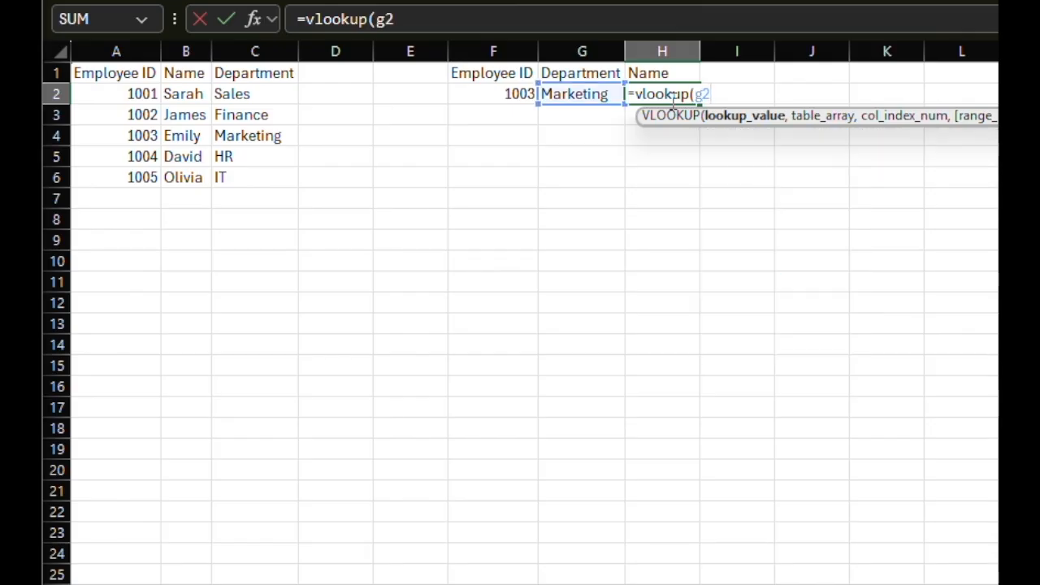
text(,)
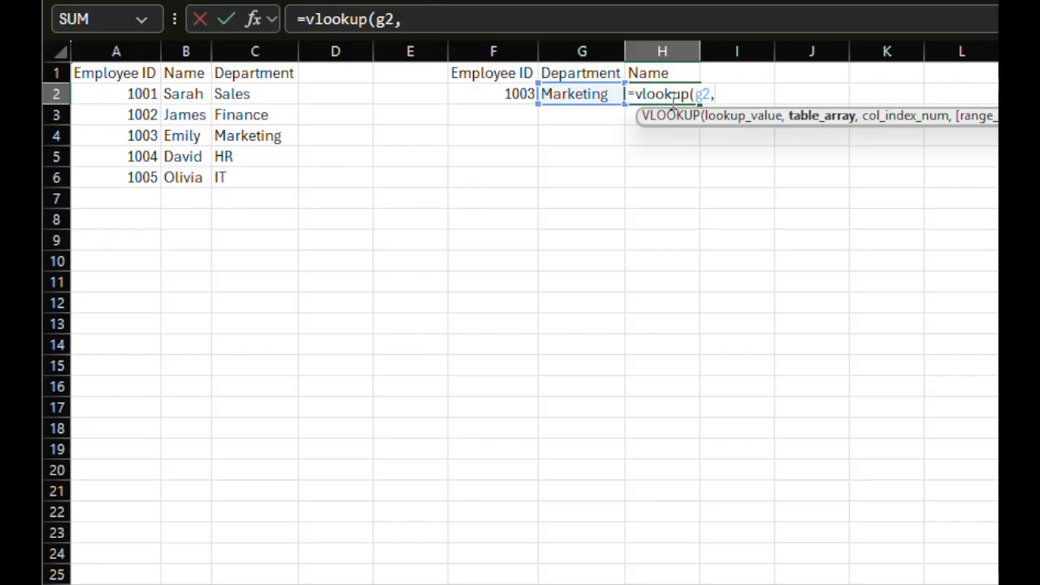
drag(234, 94, 197, 177)
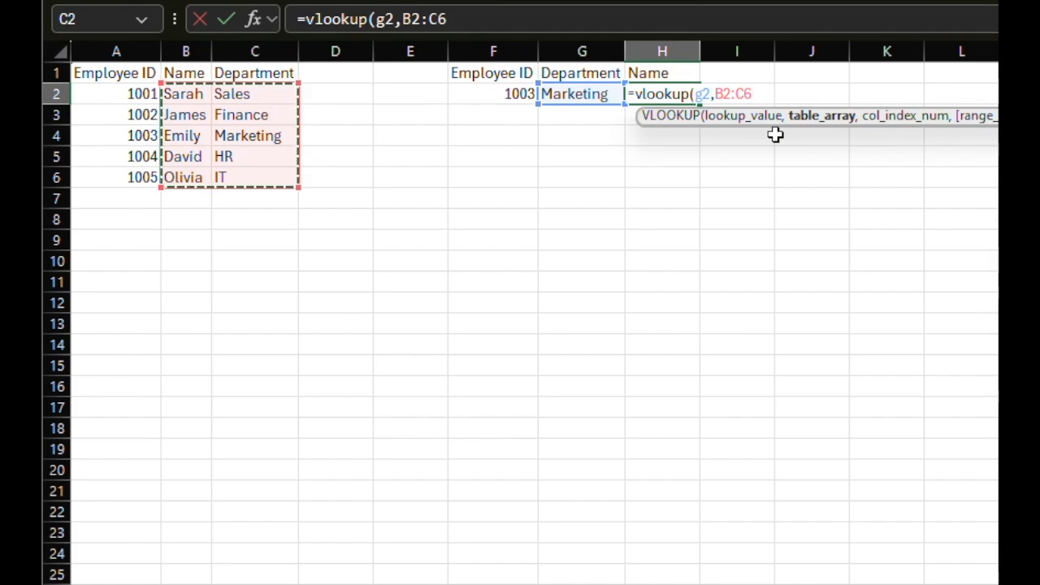
text(,-1)
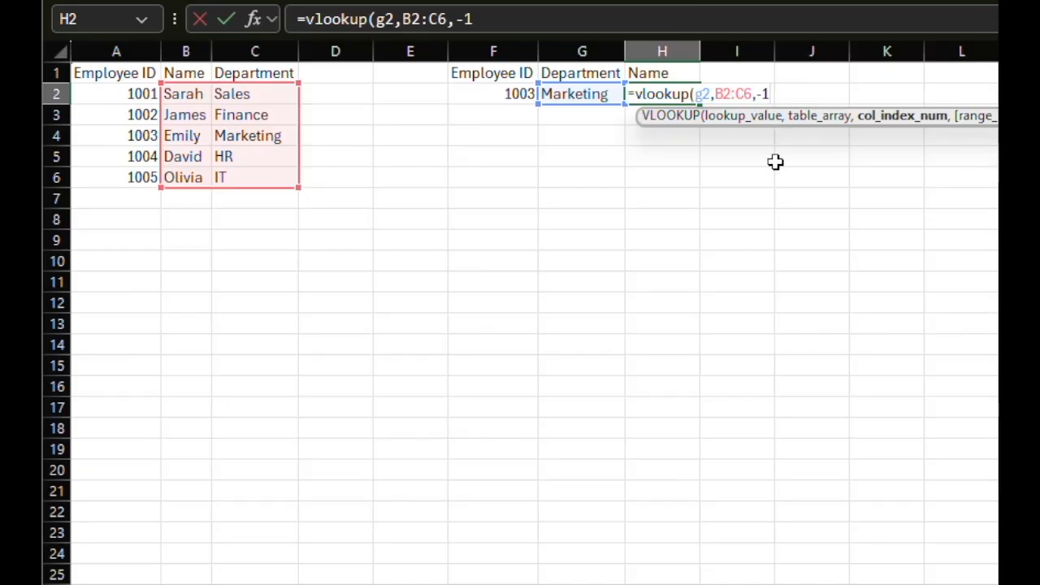
text(,fals)
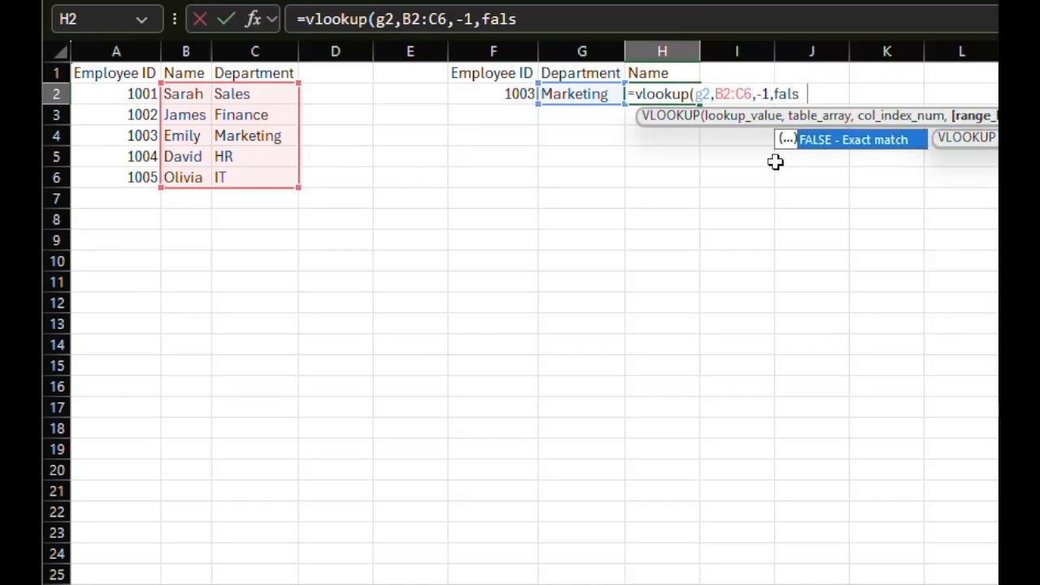
text(e))
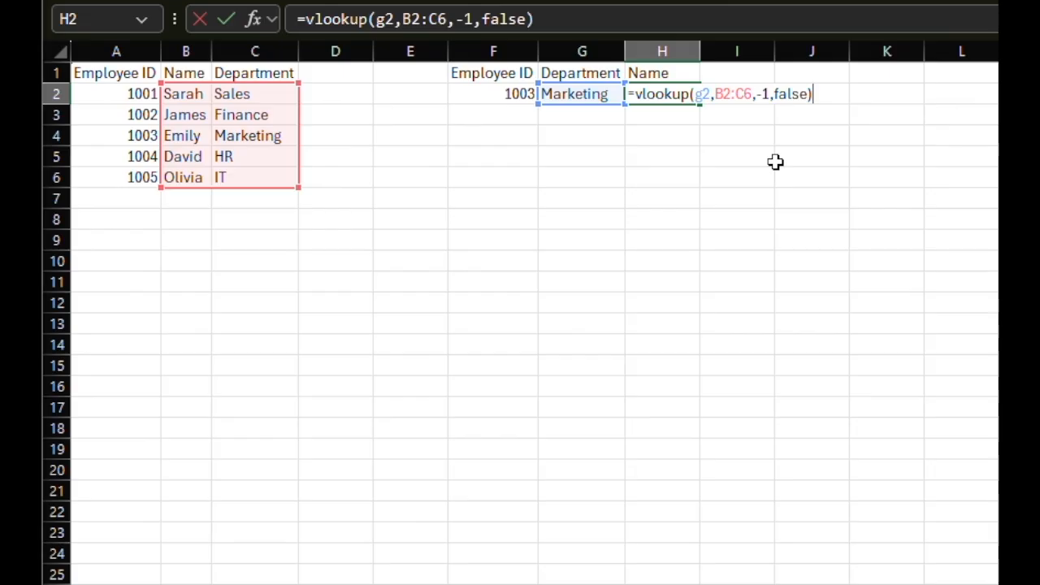
key(Return)
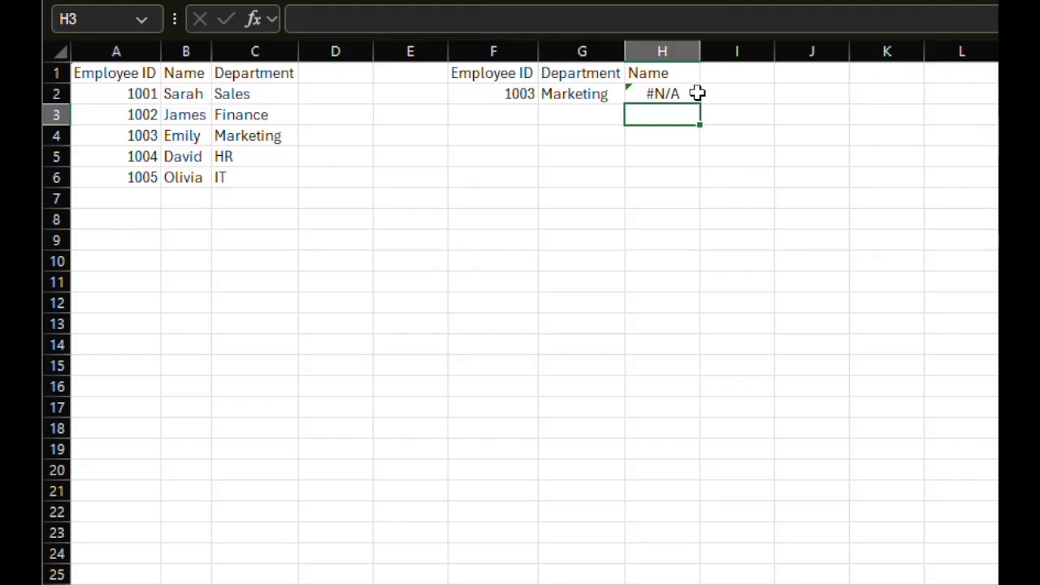
Replace the formula in H2 with =XLOOKUP(G2,C2:C6,B2:B6) to return the name for the department in G2.
click(681, 97)
key(Delete)
double_click(680, 96)
text(xlookup()
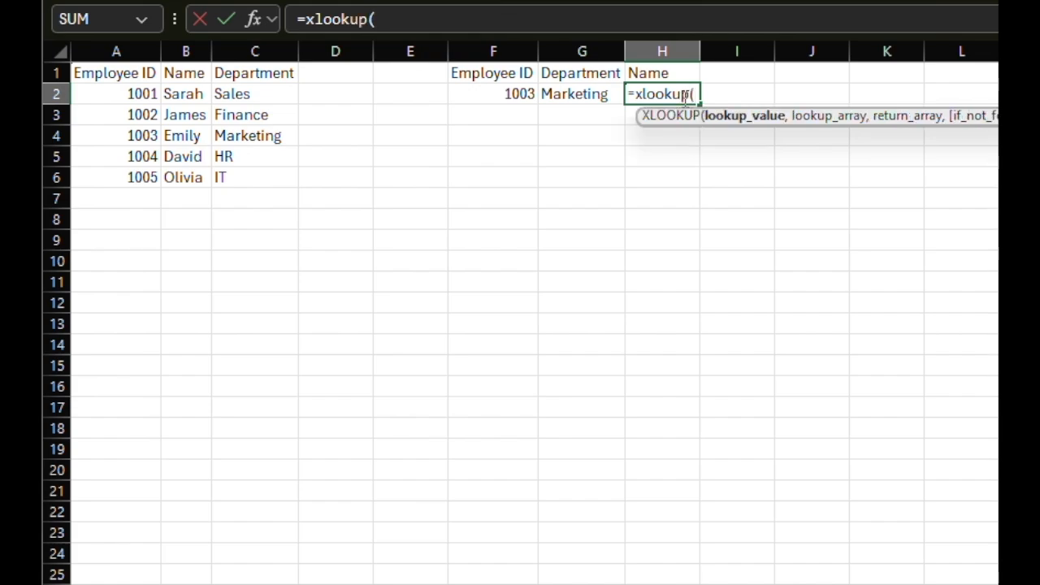
text(g2)
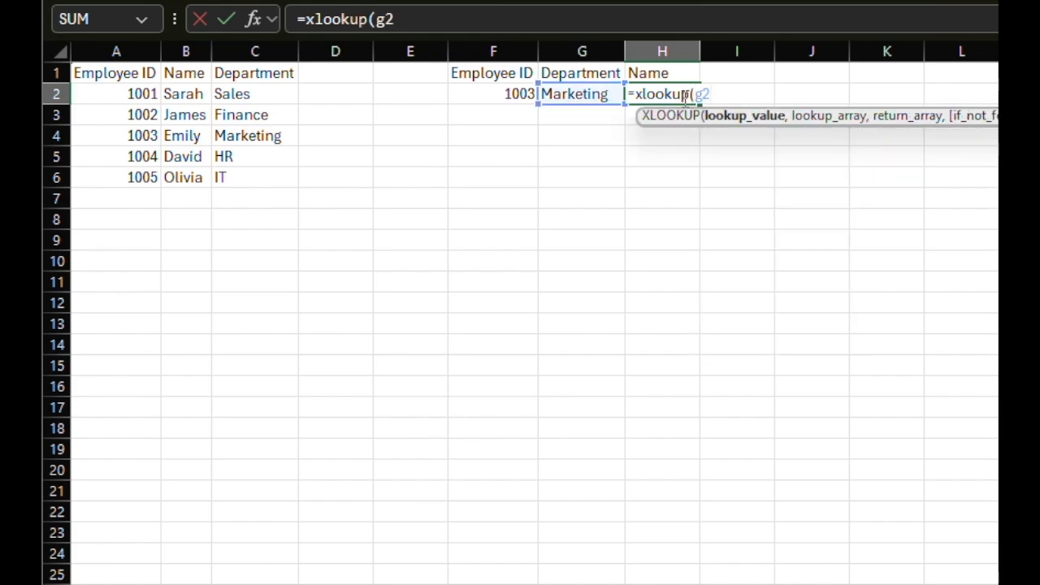
text(,c2:c6)
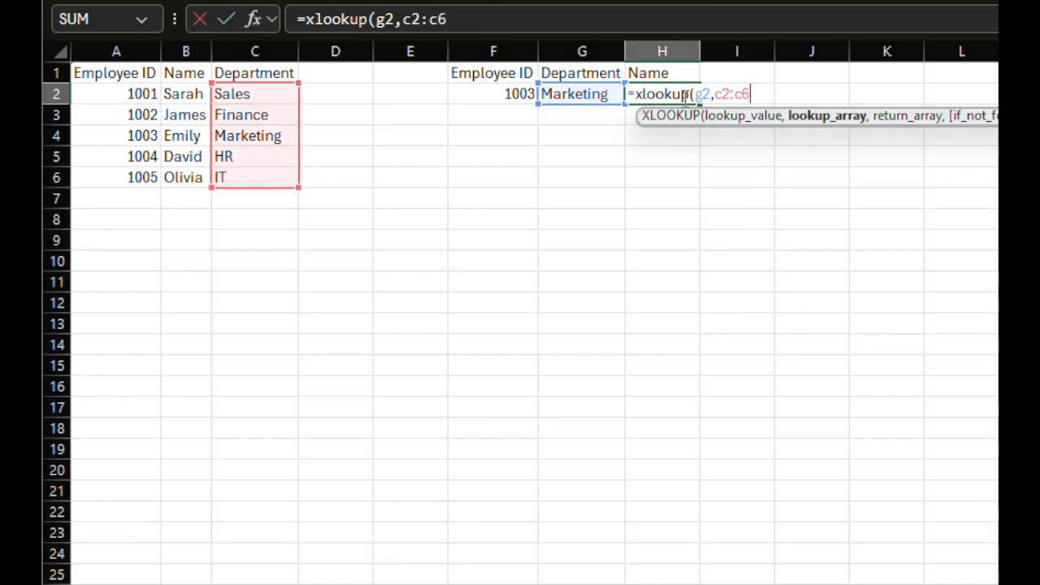
text(,)
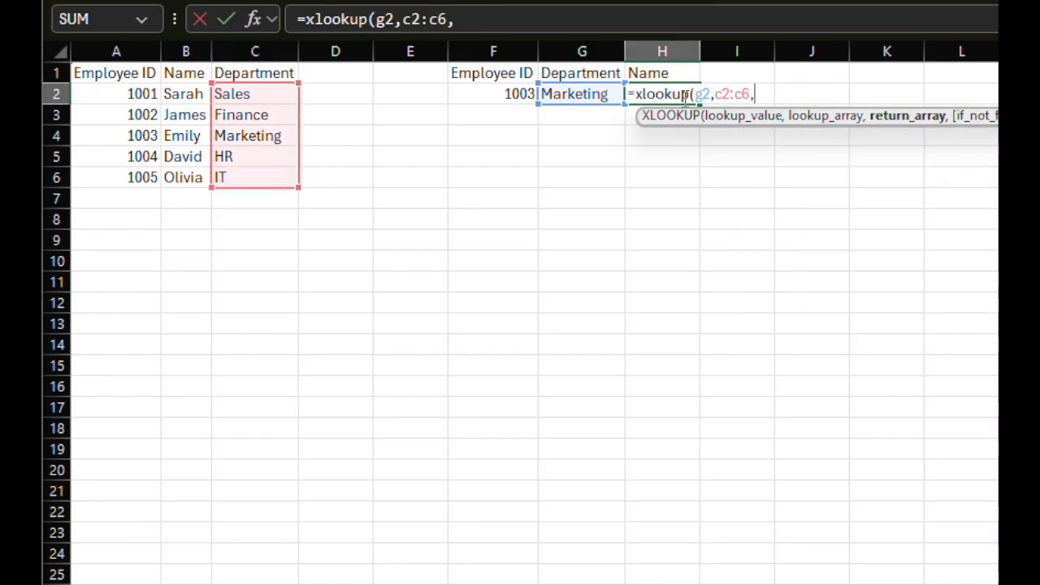
text(b2:b6))
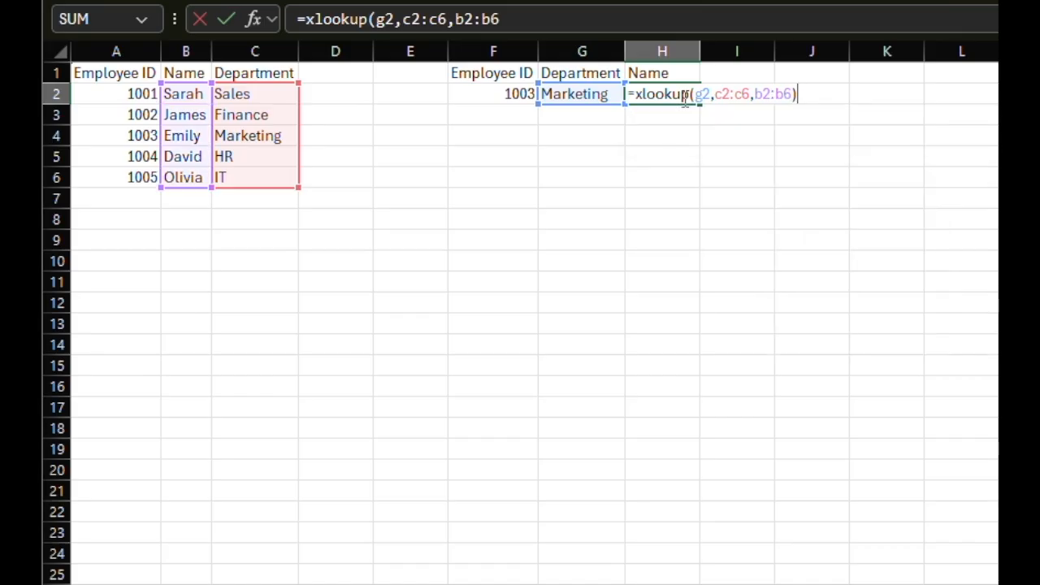
key(Return)
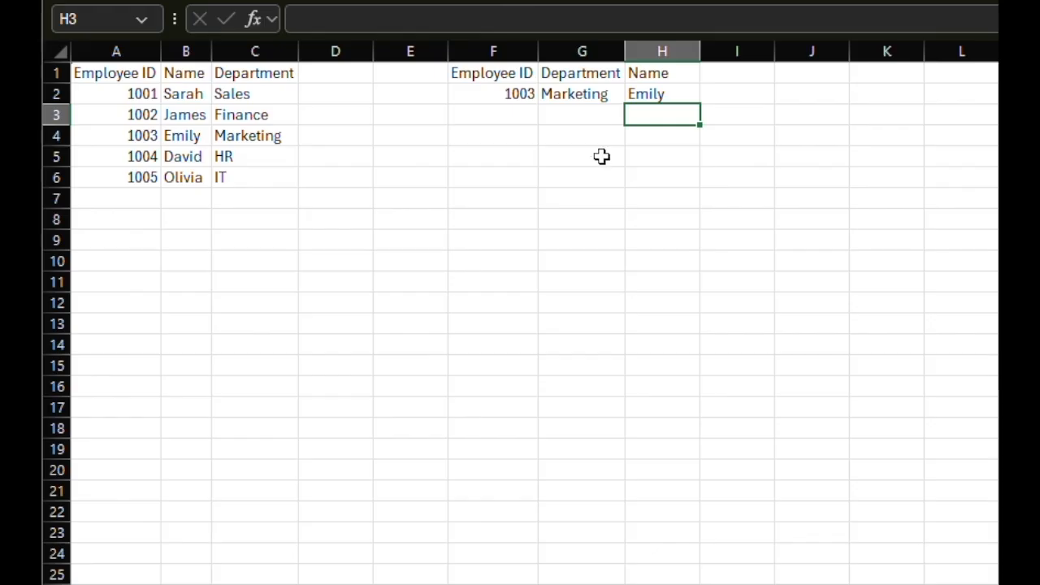
Add "Employee Not Found" as the if_not_found argument of the XLOOKUP formula in G2.
click(594, 95)
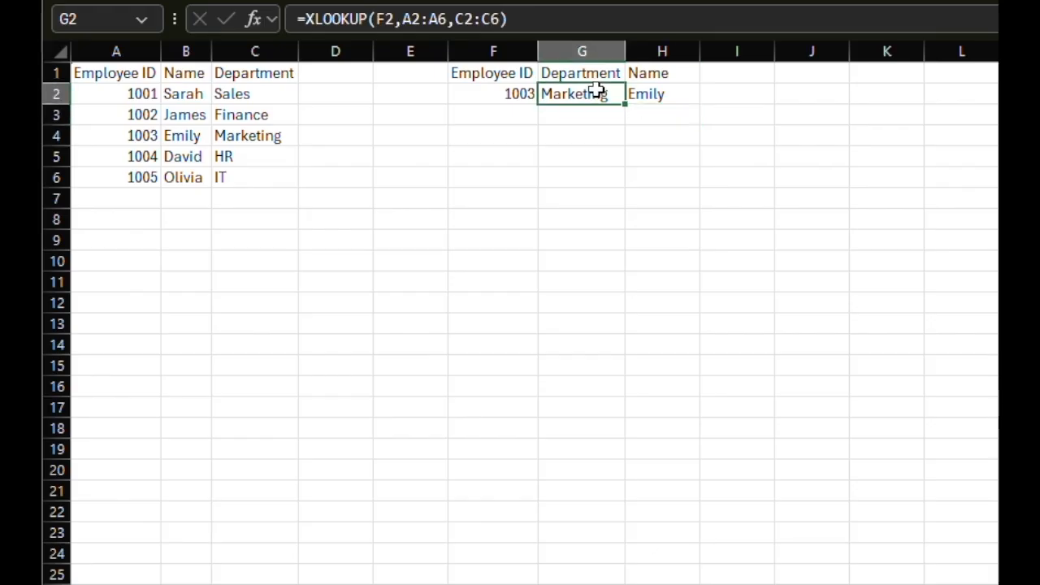
click(498, 18)
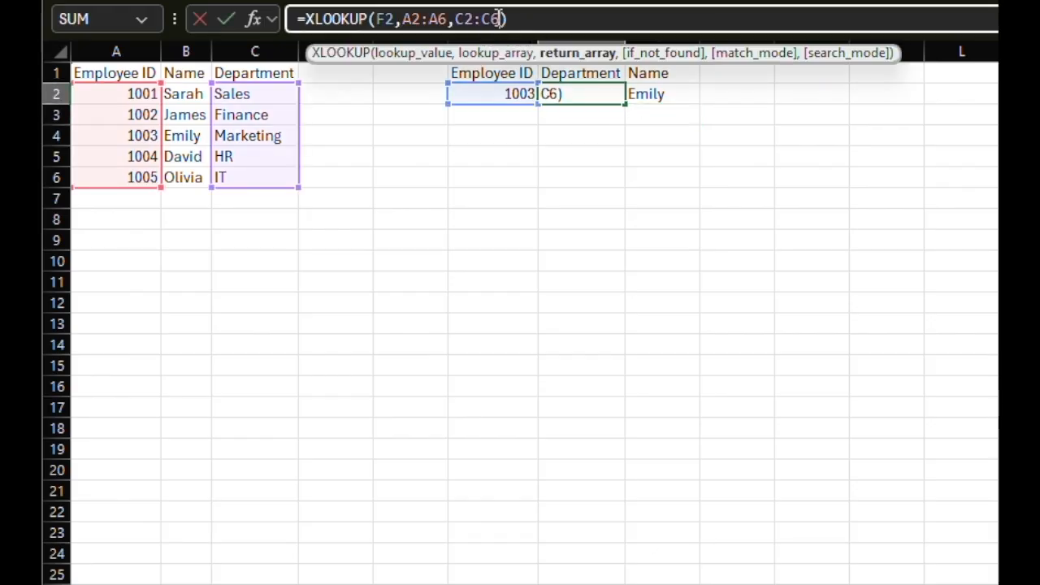
text(,)
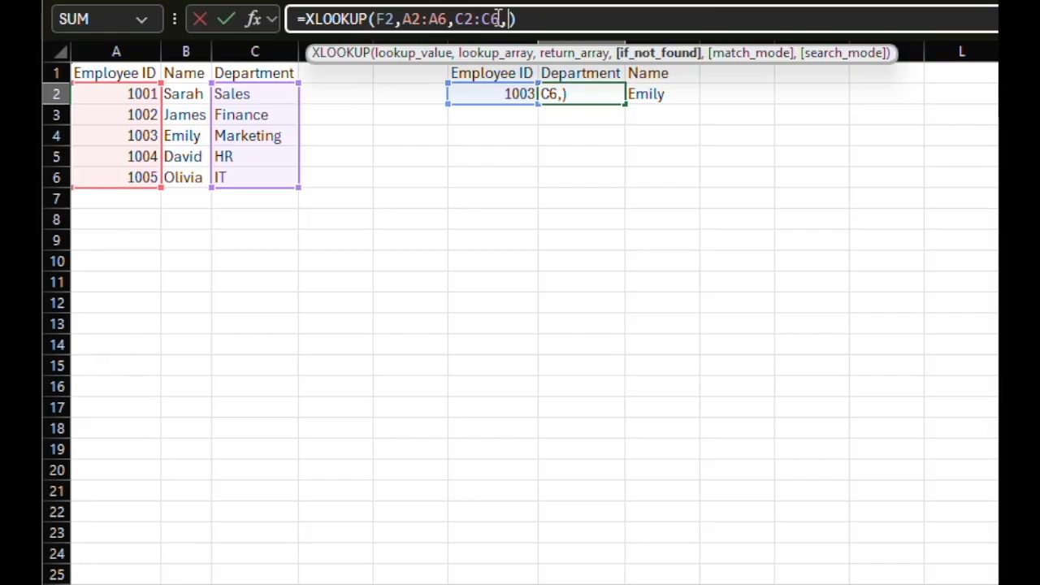
text("Employ)
text(ee Not Found)
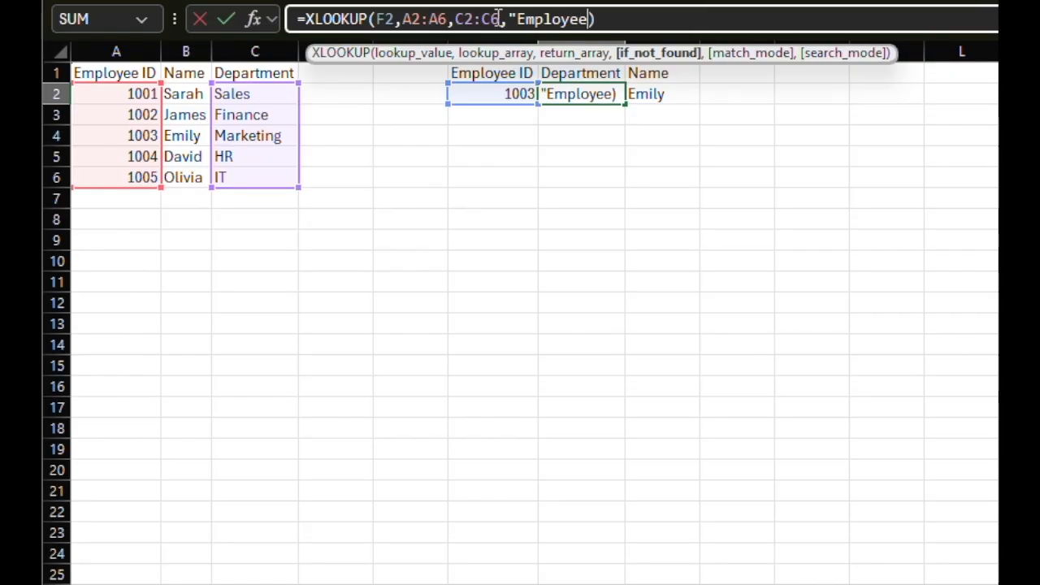
text(")
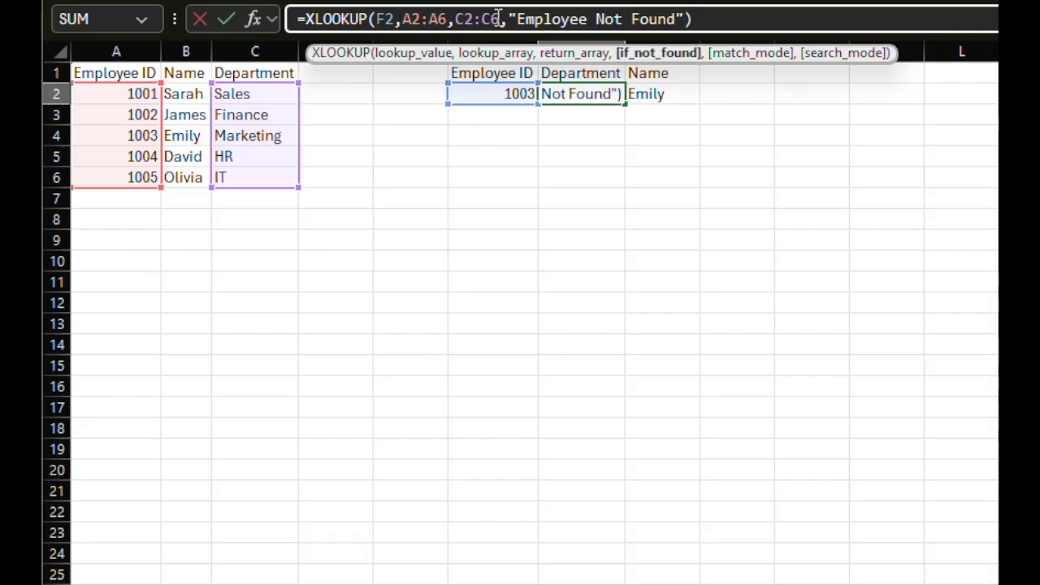
key(Return)
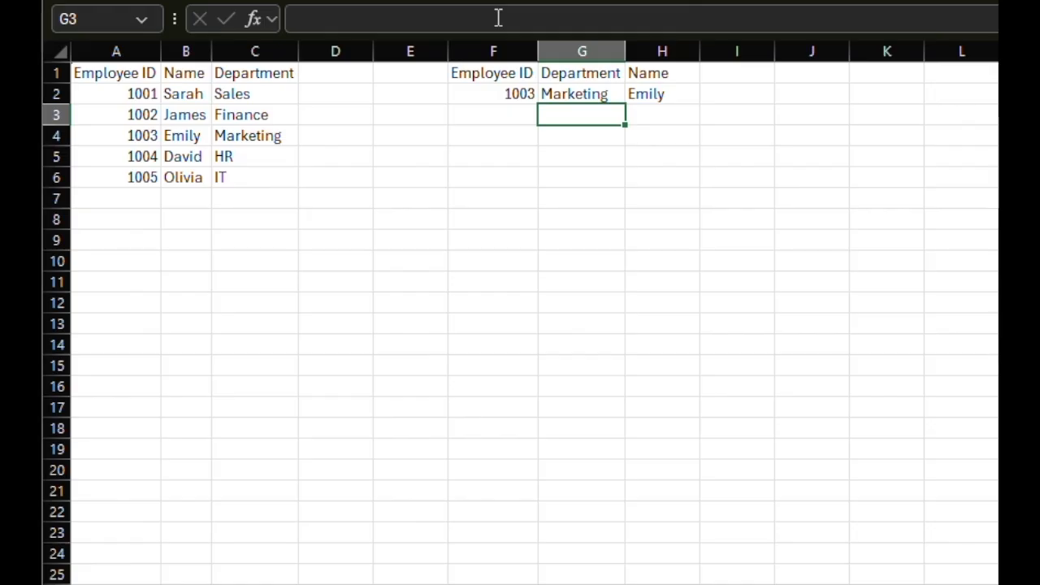
Test the lookup by entering an employee ID absent from the table in F2, and autofit column G to its contents.
click(515, 93)
text(1009)
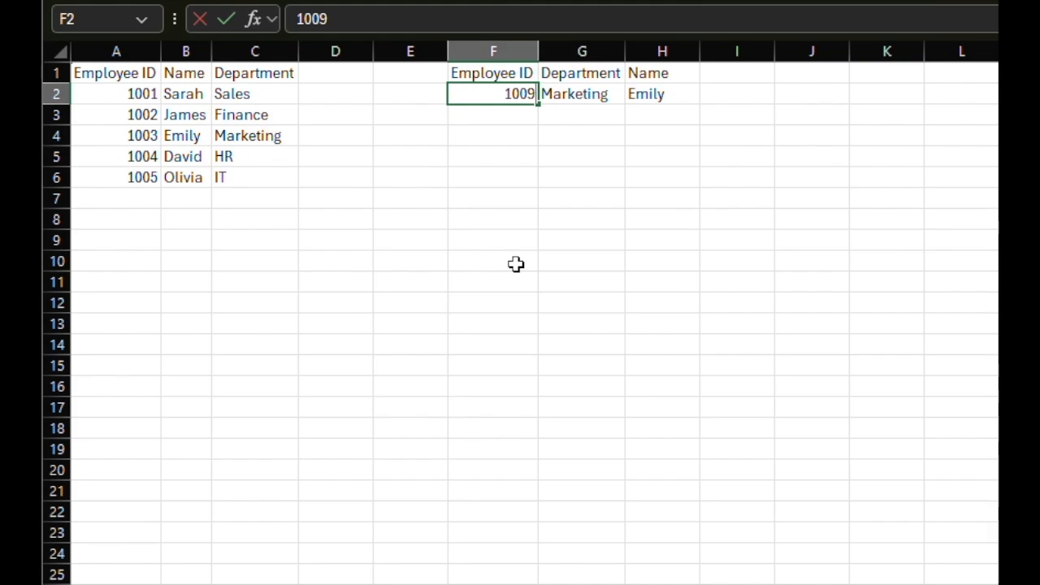
key(Return)
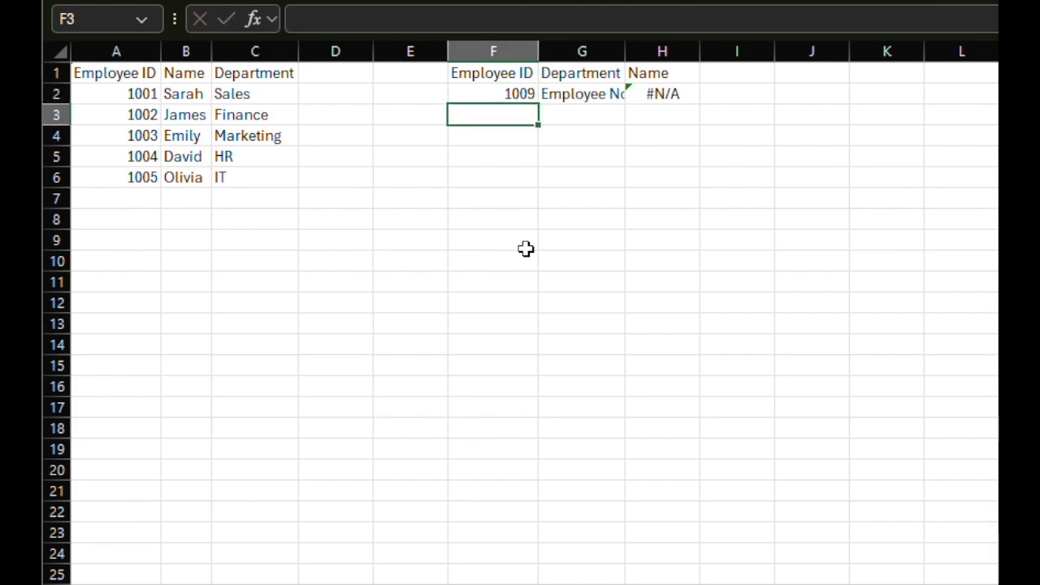
double_click(625, 50)
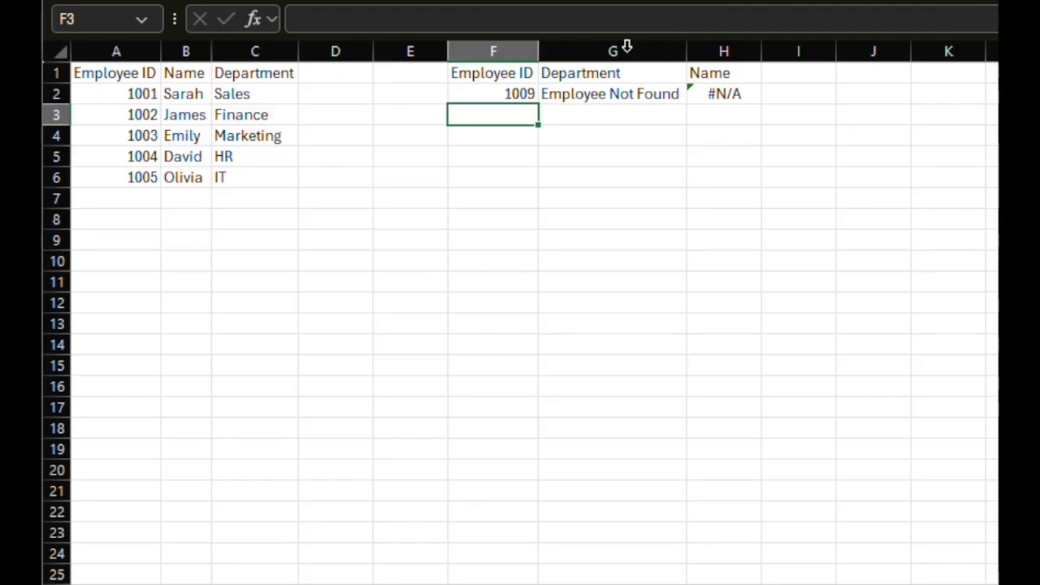
click(725, 92)
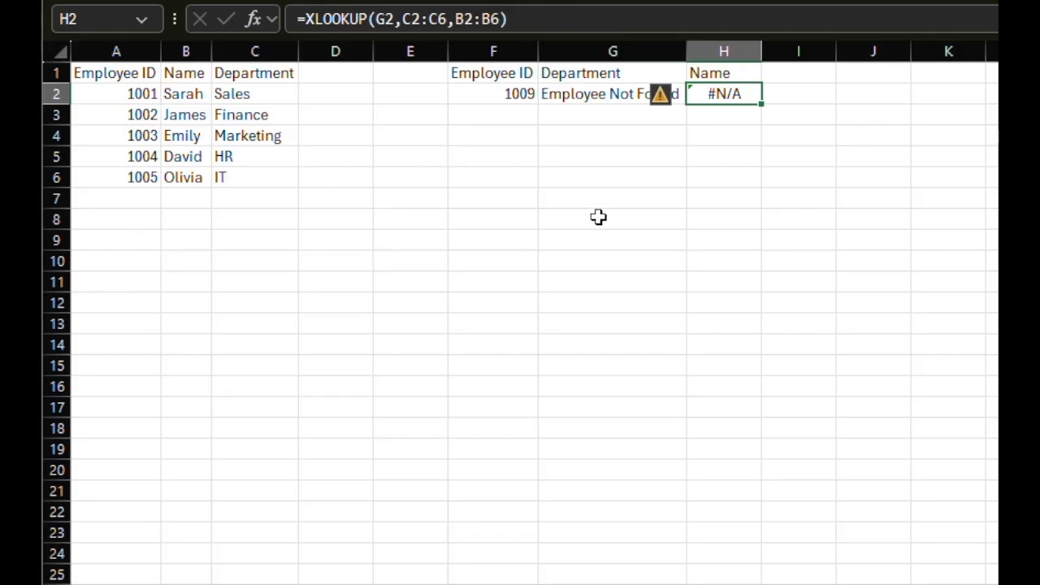
click(596, 93)
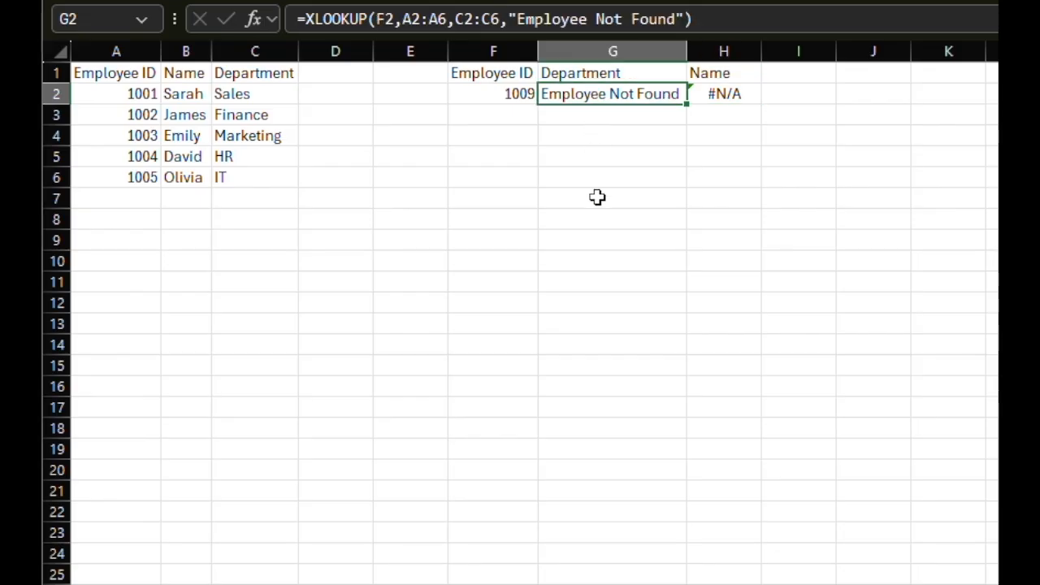